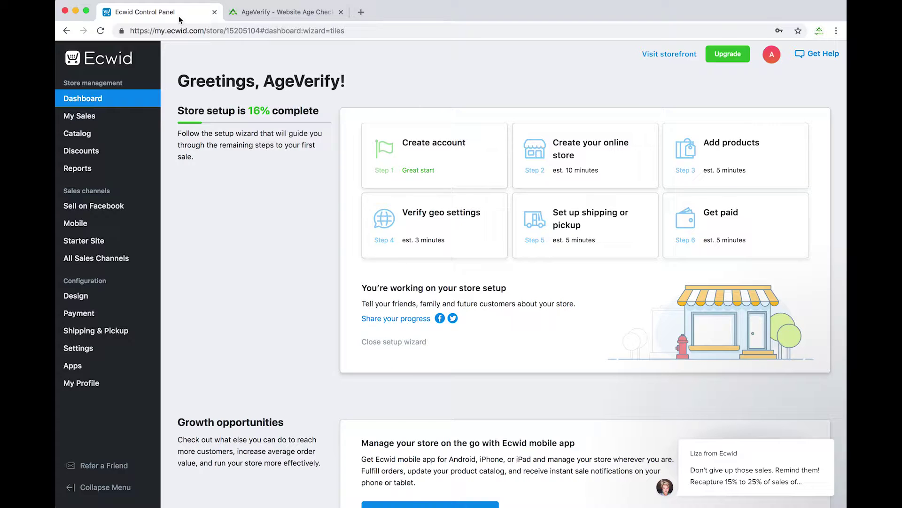
Open Starter Site SEO settings and add an empty Header meta tags code box, ready for pasting
click(274, 14)
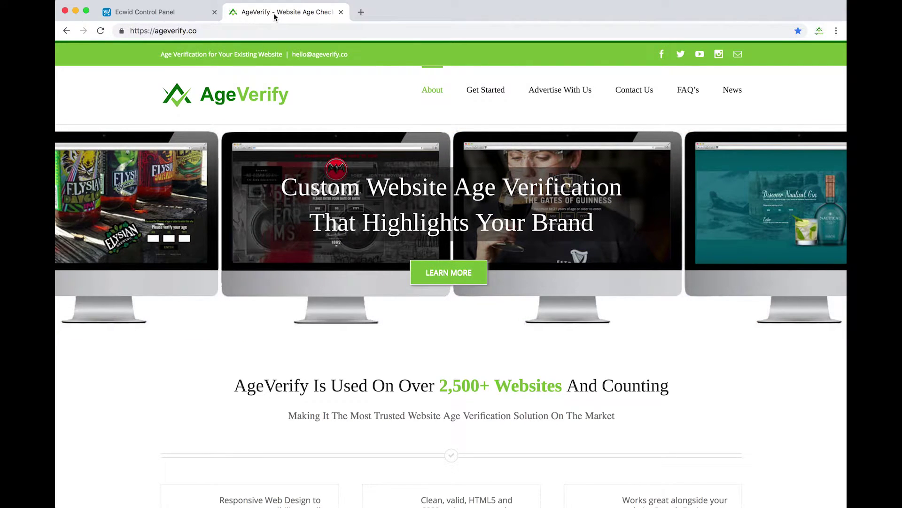
click(181, 15)
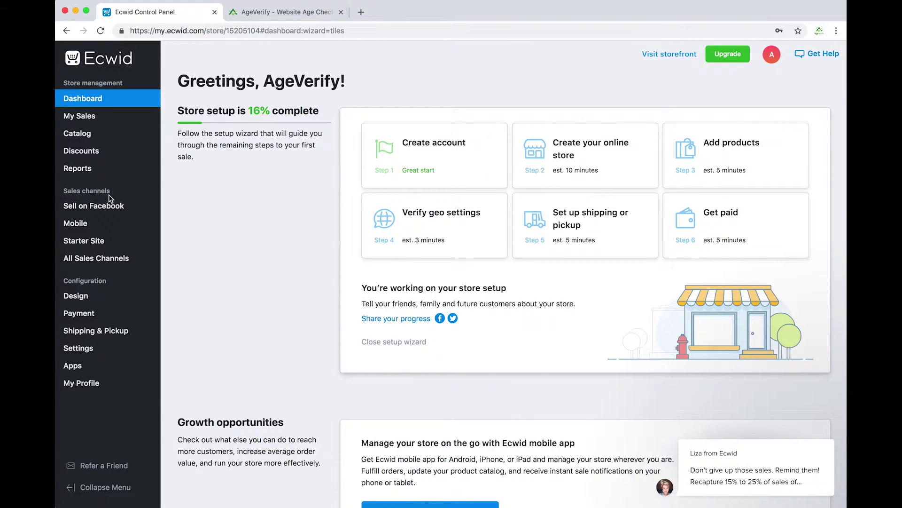
click(114, 242)
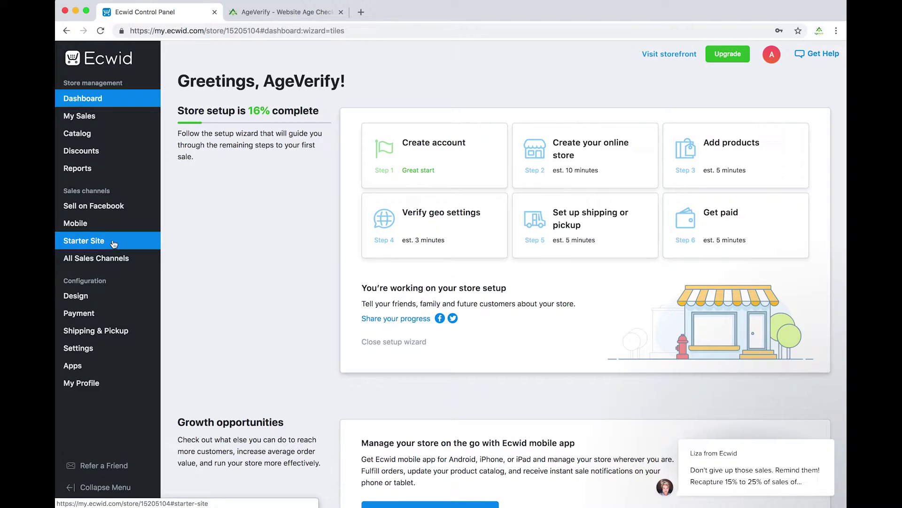
click(113, 243)
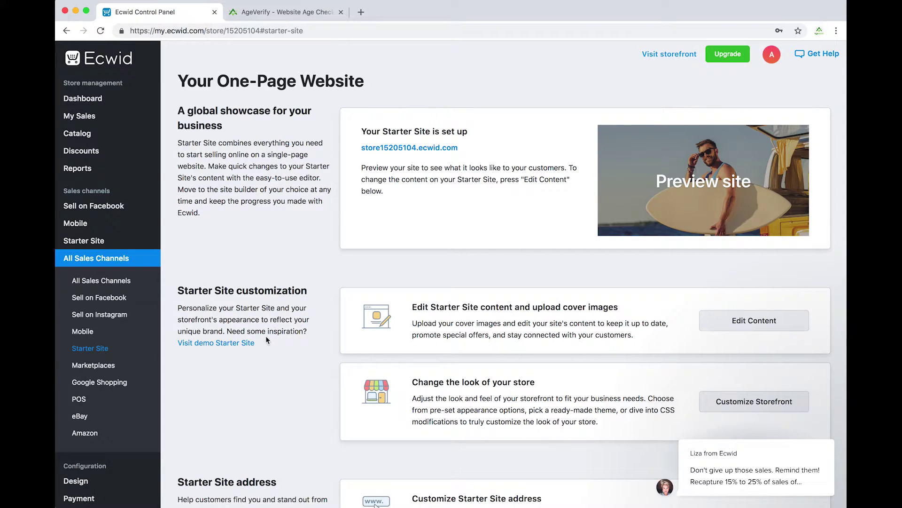
scroll(267, 339, down, 3)
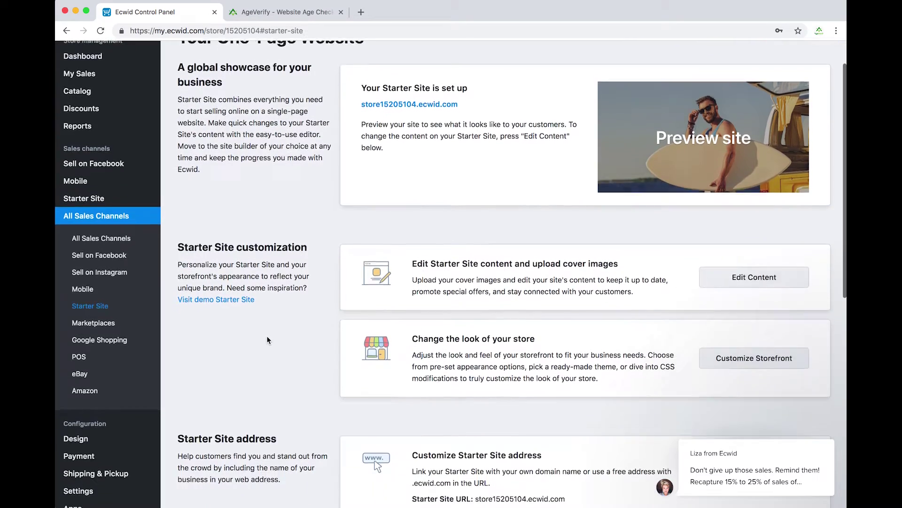
scroll(268, 340, down, 2)
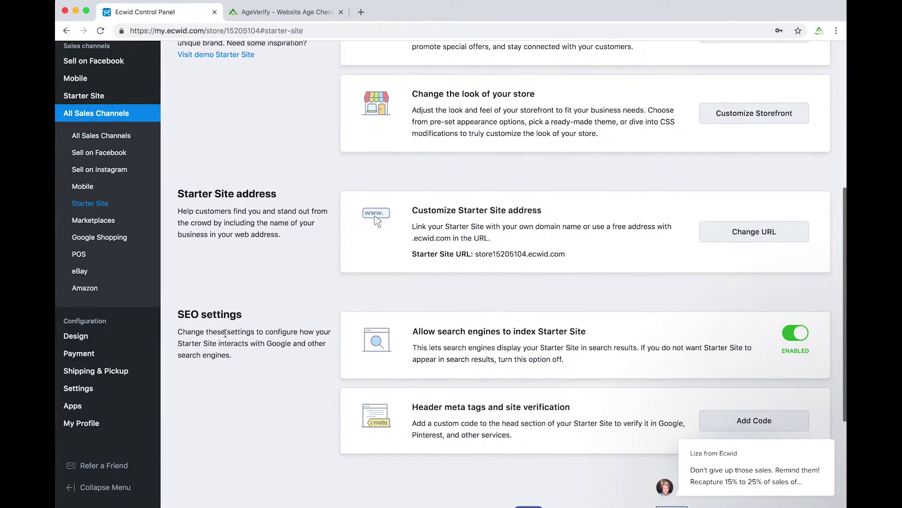
mouse_move(233, 356)
mouse_down()
mouse_move(232, 316)
mouse_move(177, 315)
mouse_up()
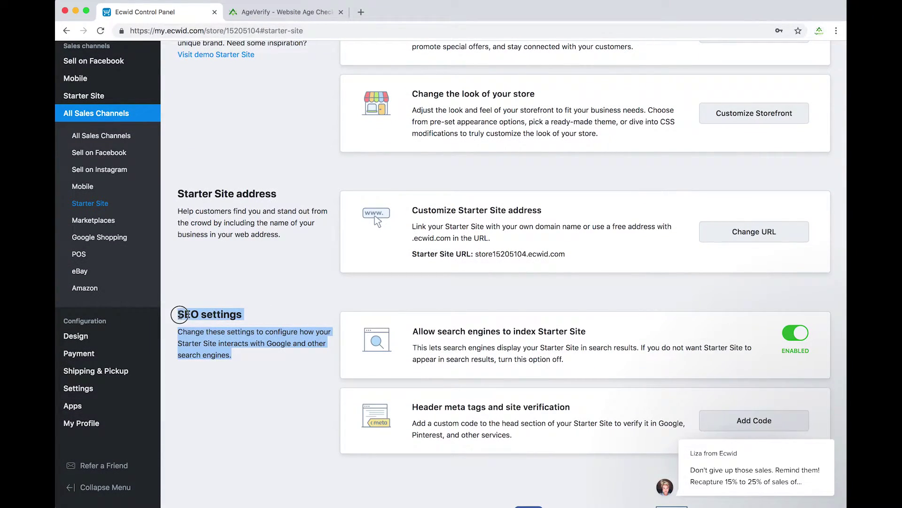
scroll(268, 322, down, 1)
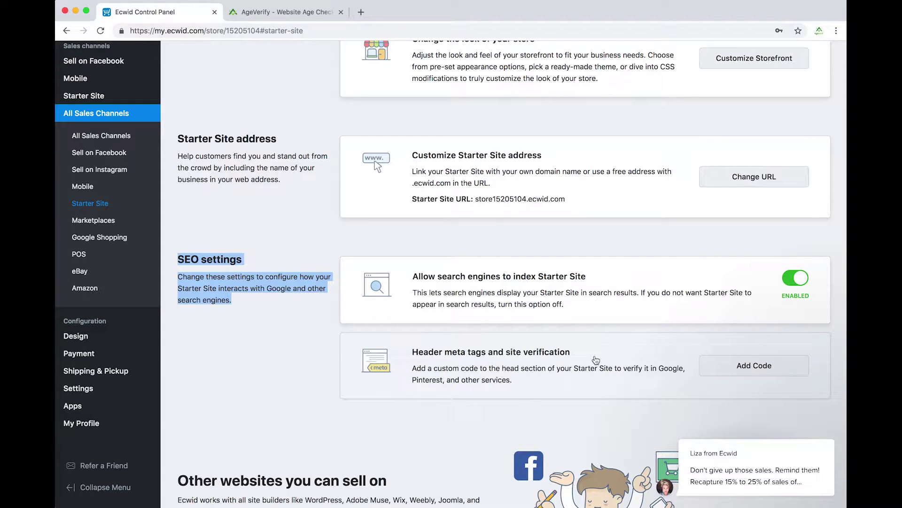
click(716, 369)
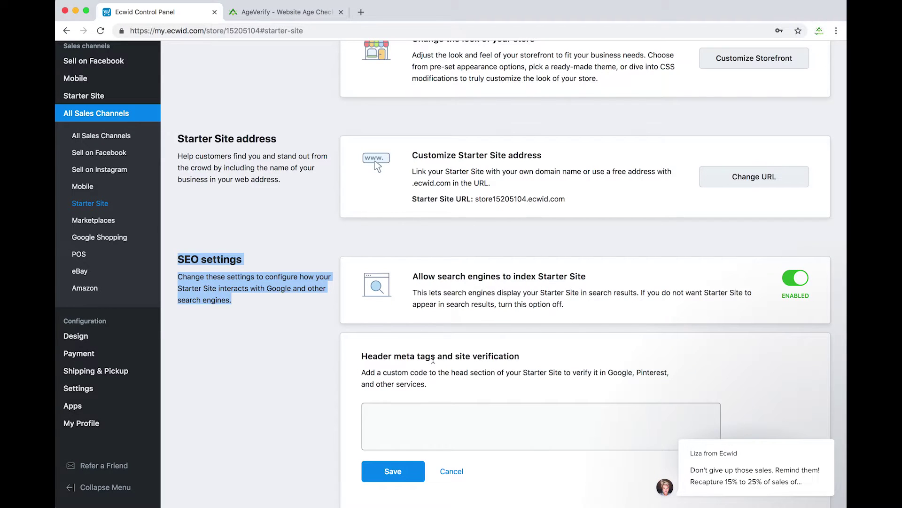
scroll(434, 360, down, 3)
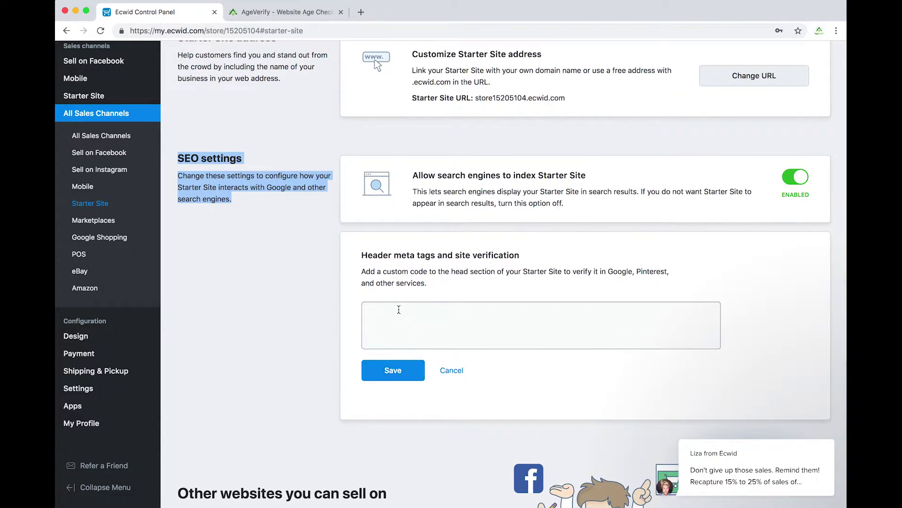
click(398, 309)
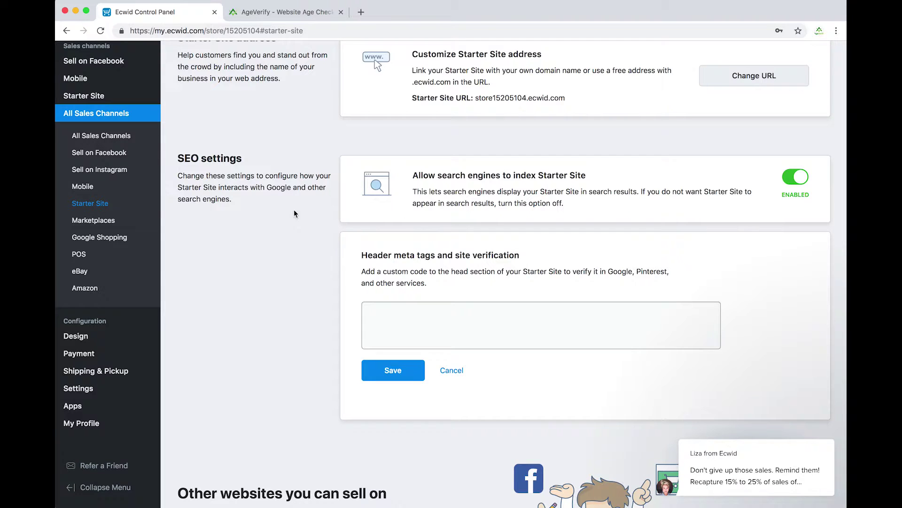
In AgeVerify, start Get Started and choose the Translucent template
click(280, 15)
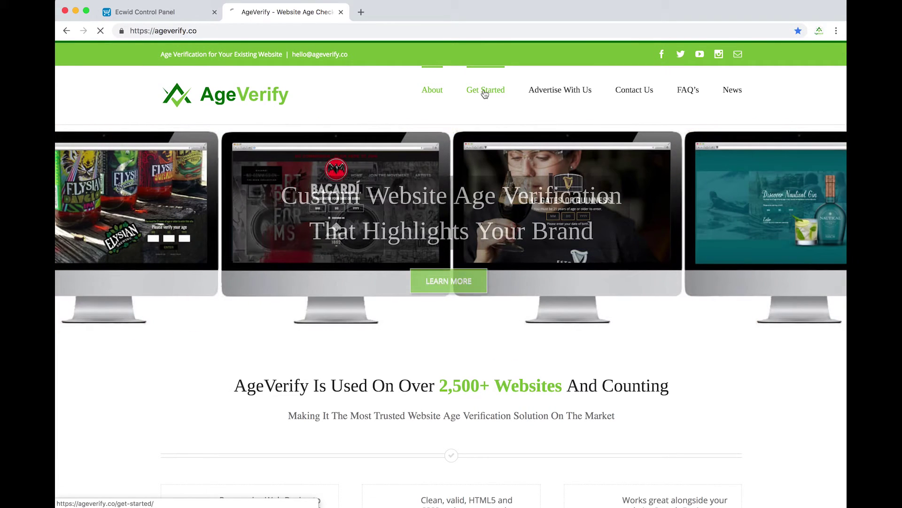
click(485, 92)
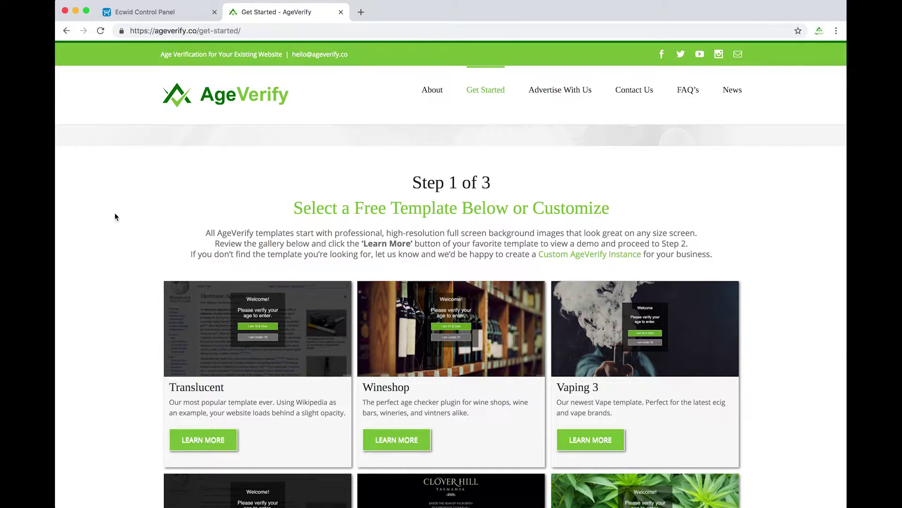
scroll(114, 216, down, 1)
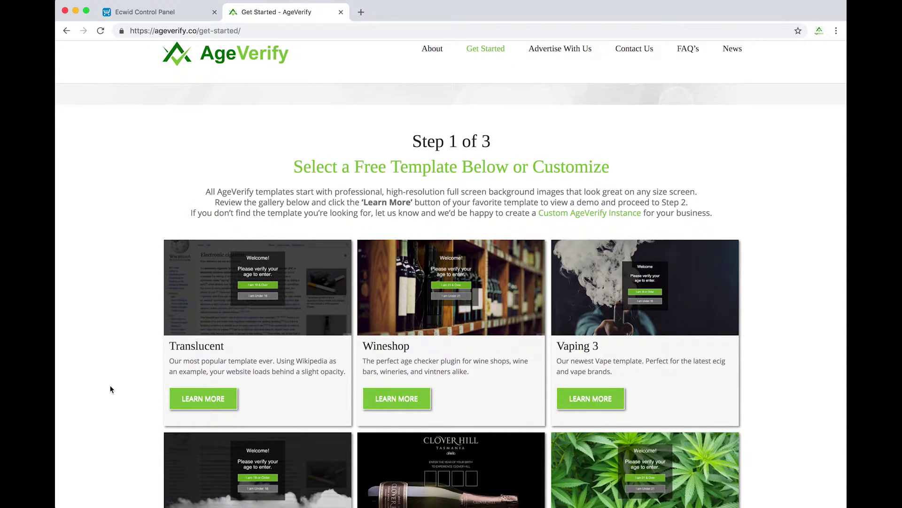
click(181, 408)
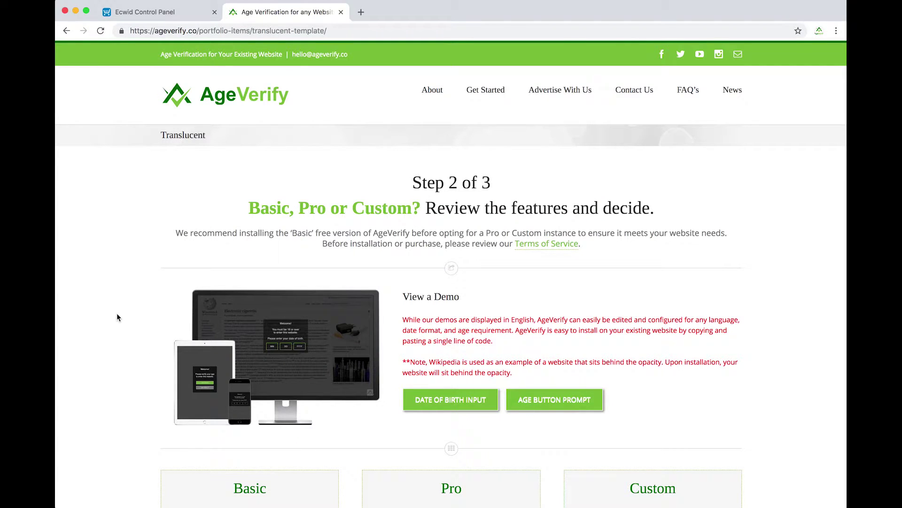
scroll(118, 316, down, 2)
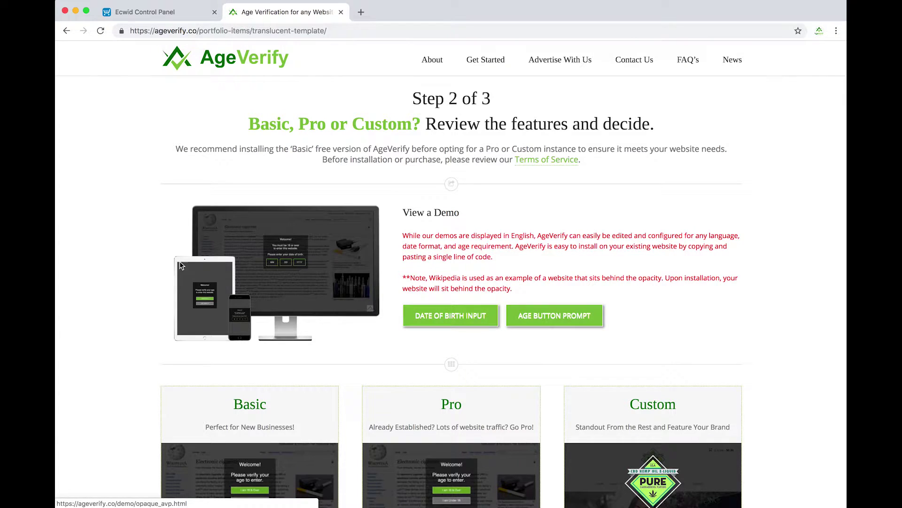
scroll(104, 309, down, 3)
scroll(104, 308, down, 1)
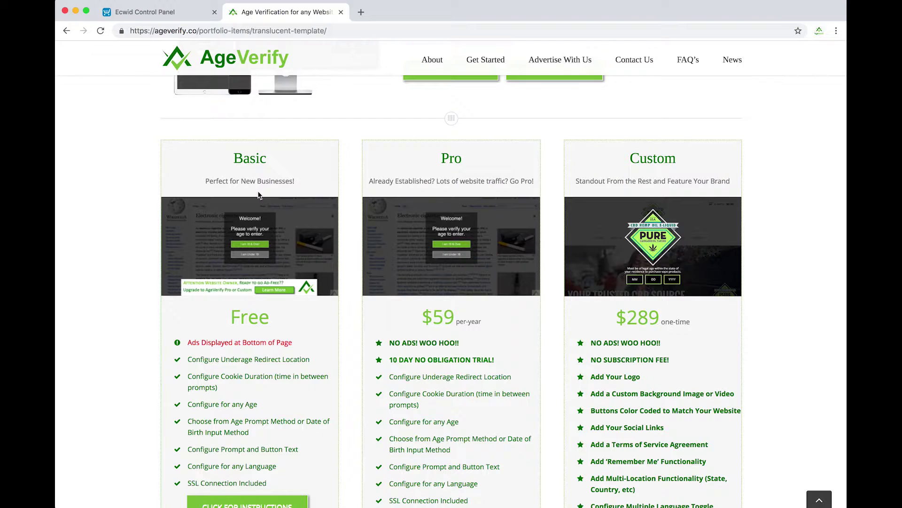
scroll(259, 196, down, 2)
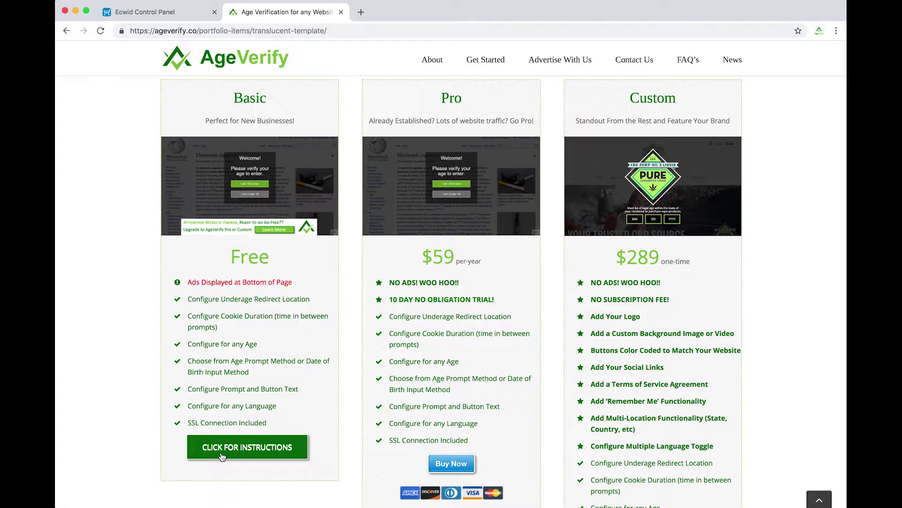
Open the Translucent install settings, try the Singlemalt background, then revert to Translucent
click(256, 447)
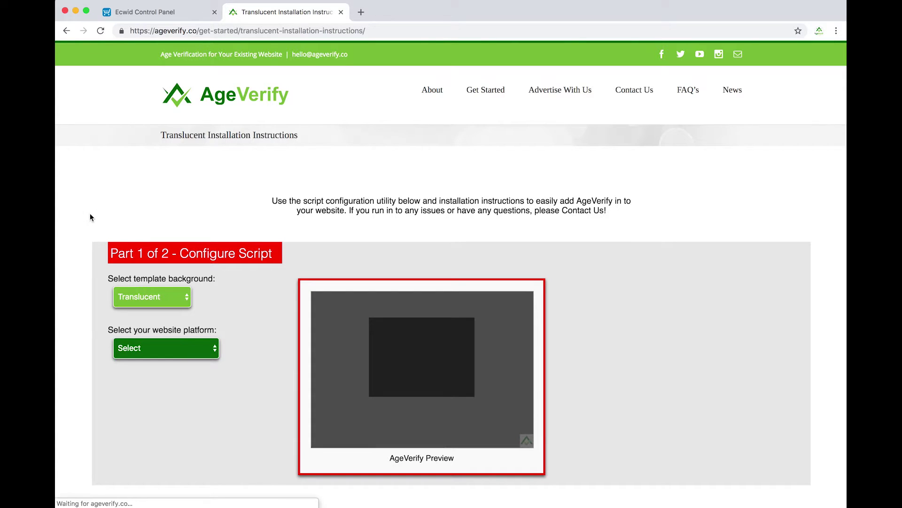
scroll(90, 214, down, 2)
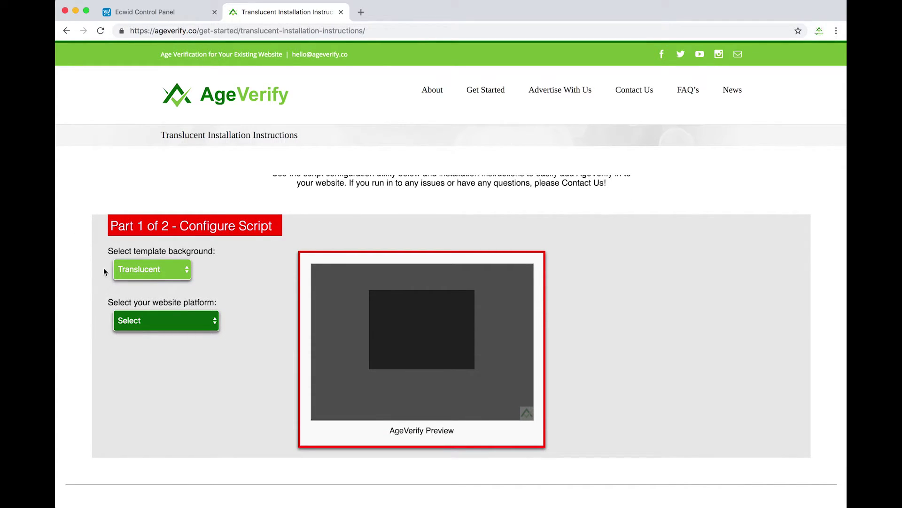
click(173, 272)
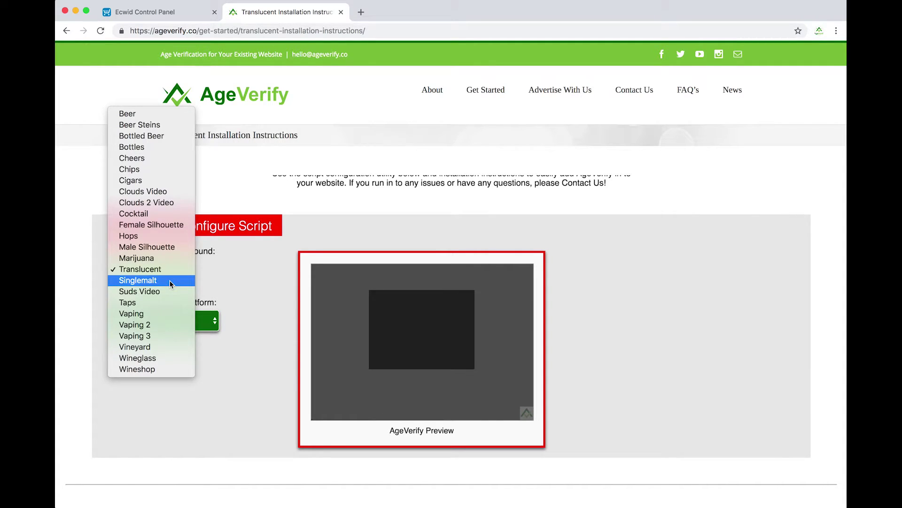
click(169, 279)
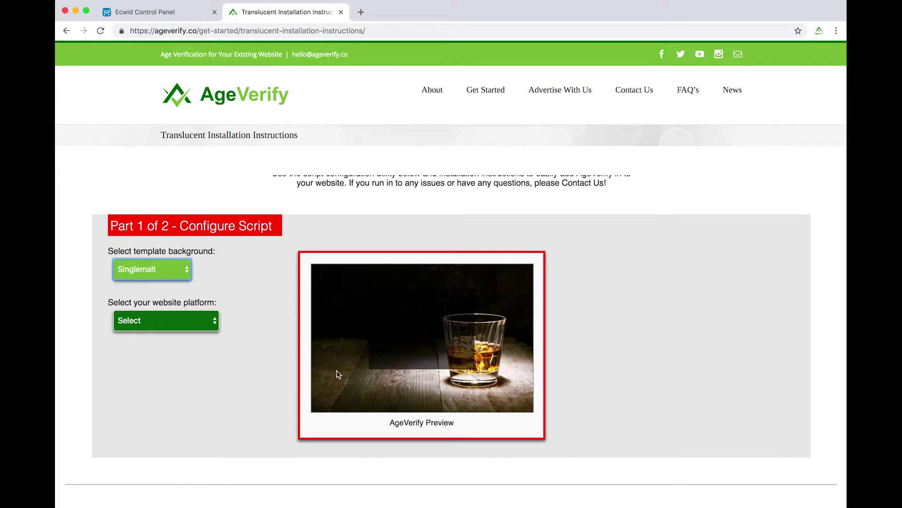
click(182, 272)
click(159, 258)
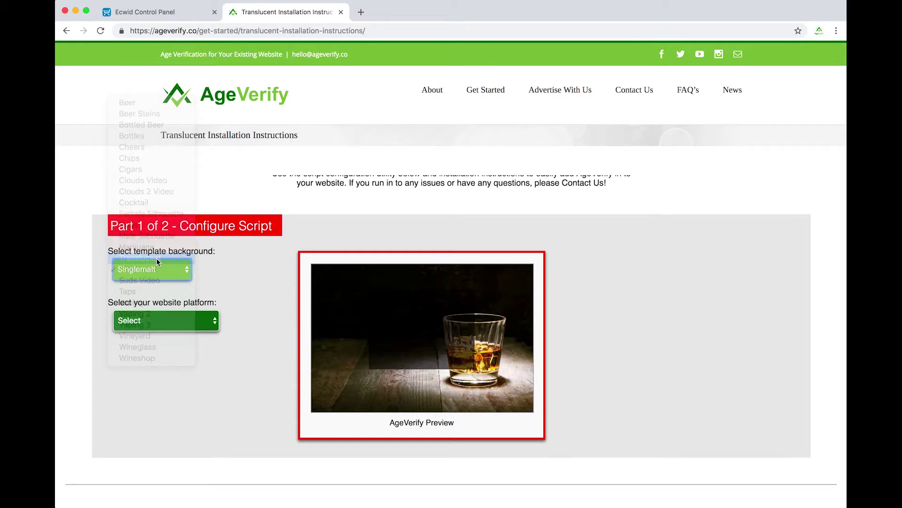
Set the website platform to Ecwid and the method format to Age Button Prompt
click(214, 323)
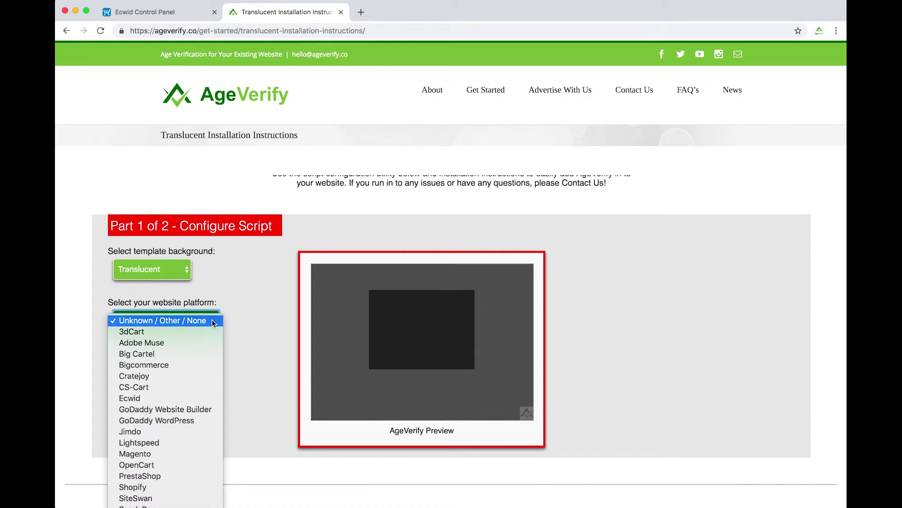
click(185, 398)
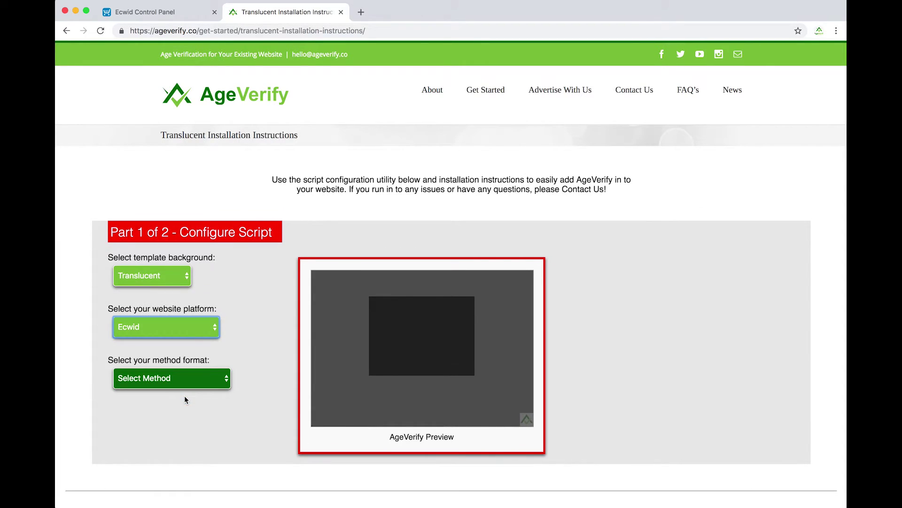
scroll(271, 321, down, 1)
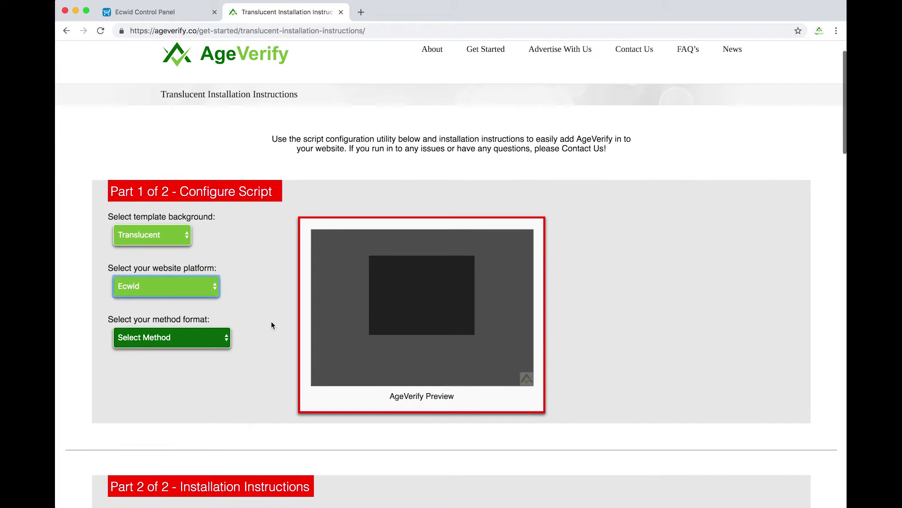
click(223, 339)
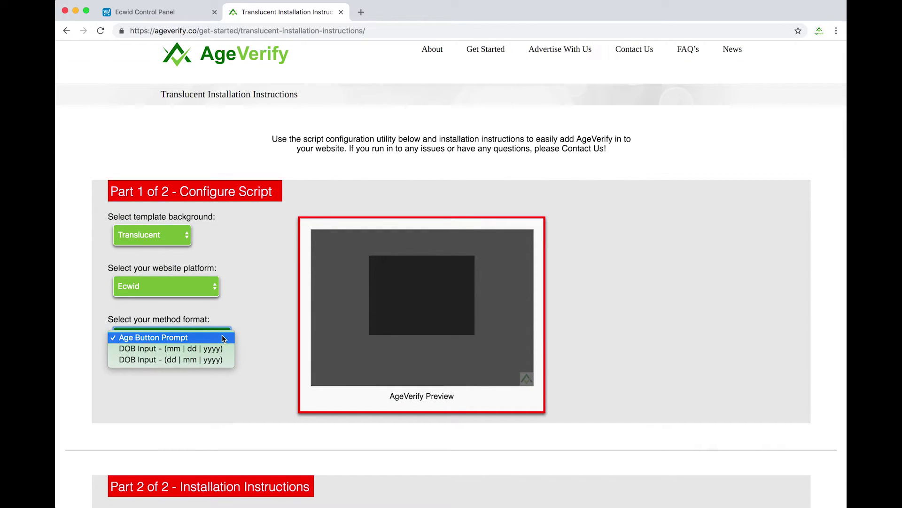
click(208, 335)
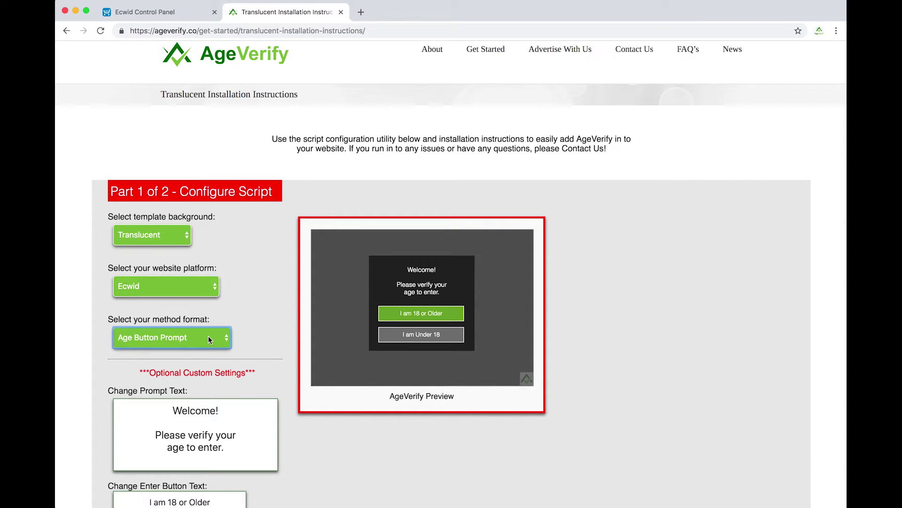
scroll(274, 327, down, 1)
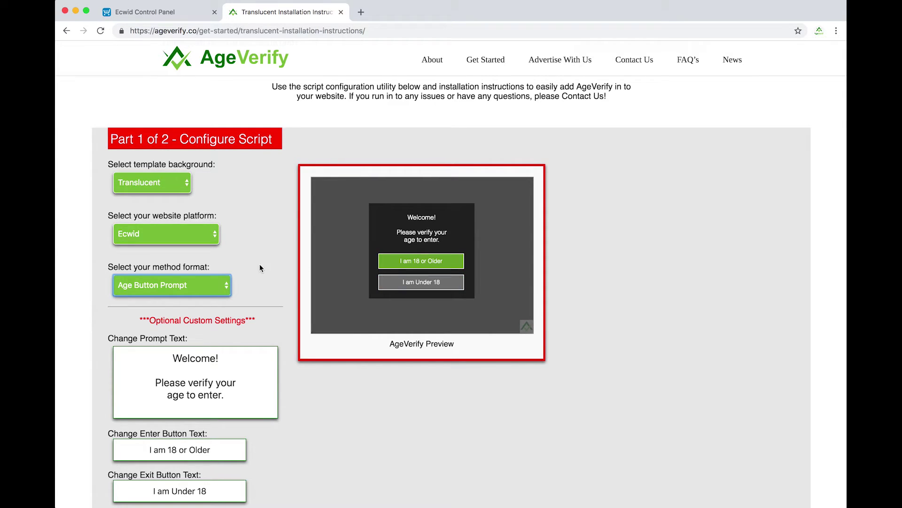
Try the DOB Input method, then switch back to Age Button Prompt
click(224, 286)
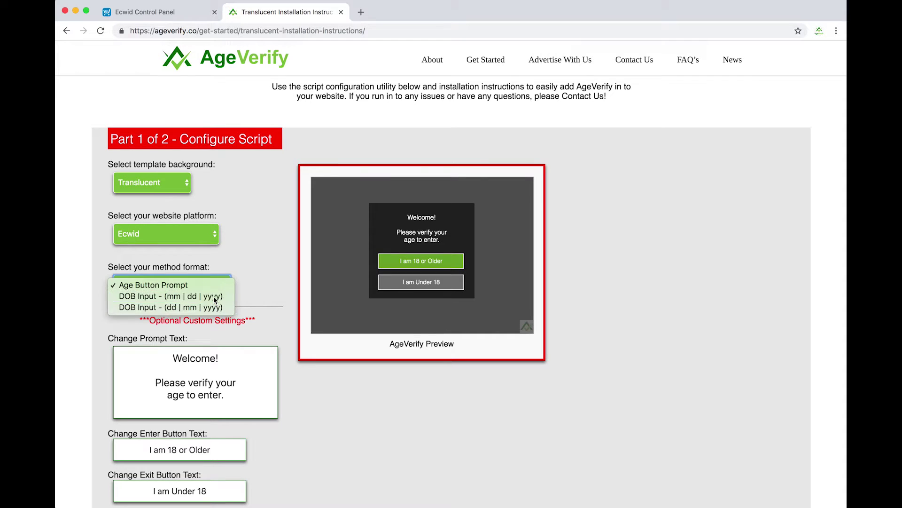
click(214, 296)
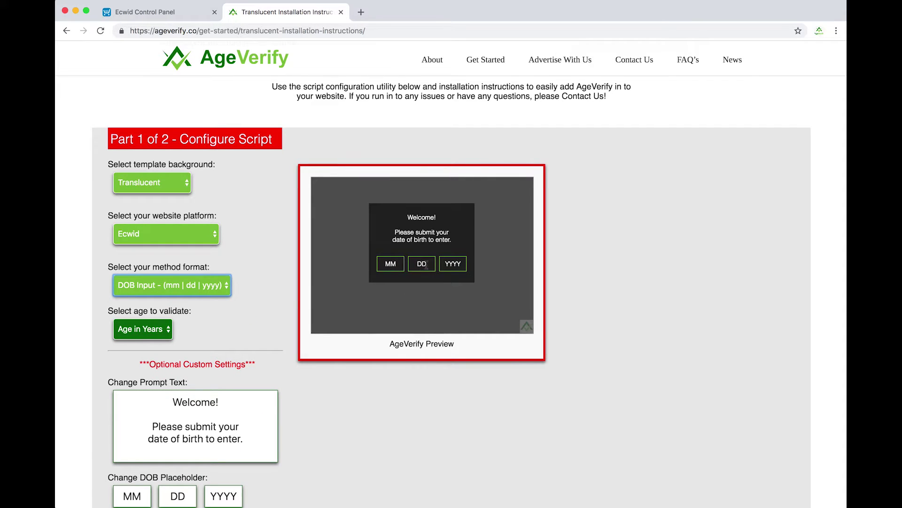
click(212, 285)
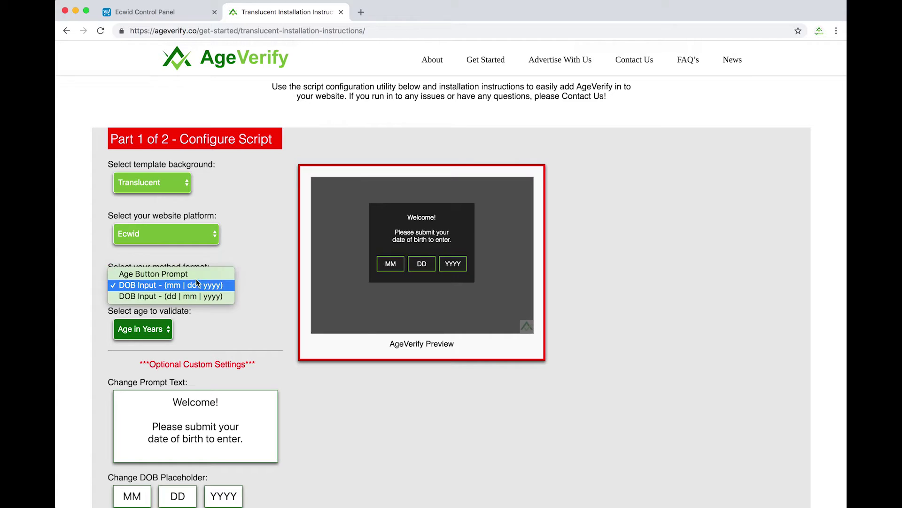
click(187, 274)
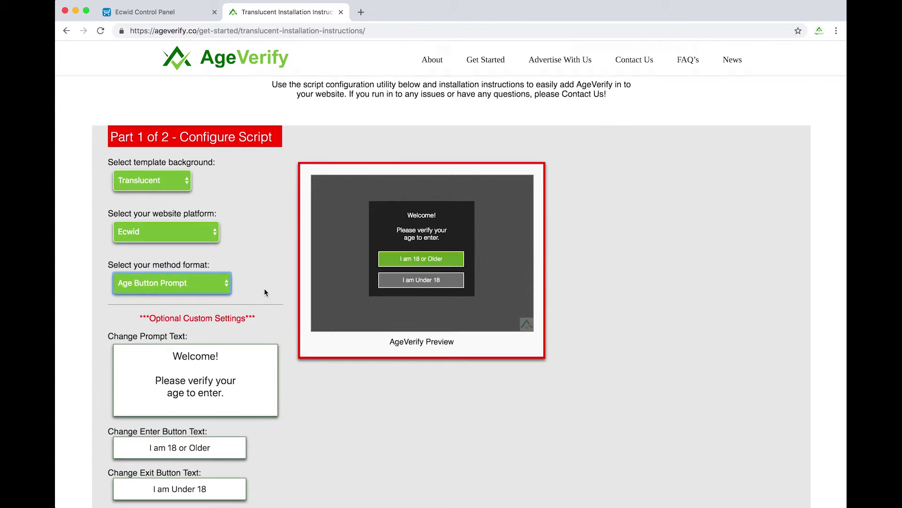
scroll(264, 291, down, 3)
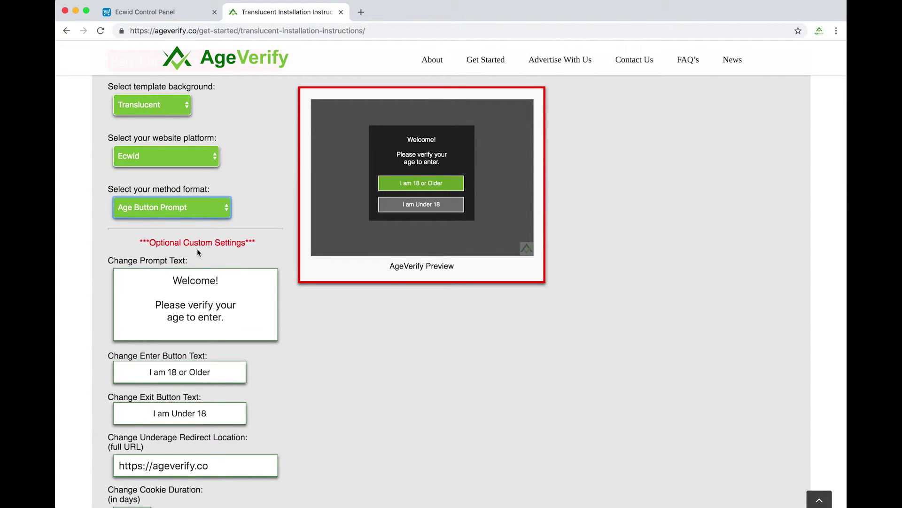
double_click(196, 281)
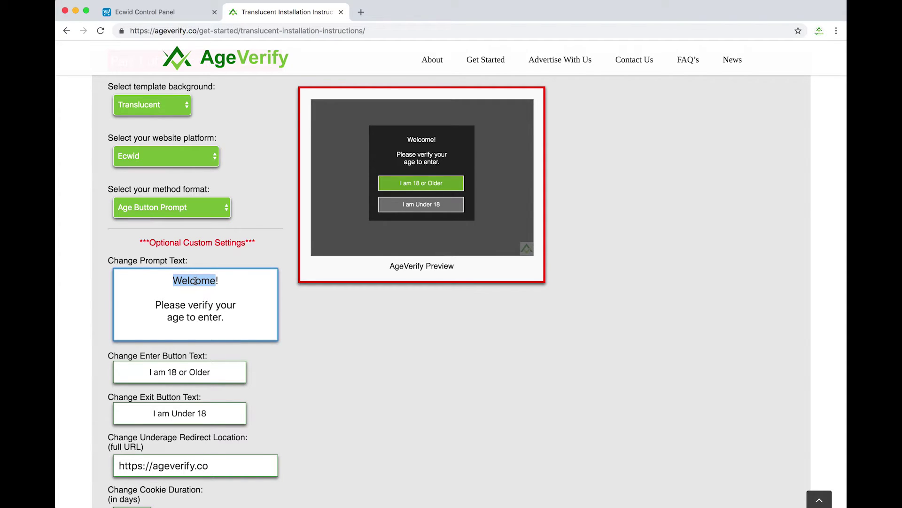
text(Hello)
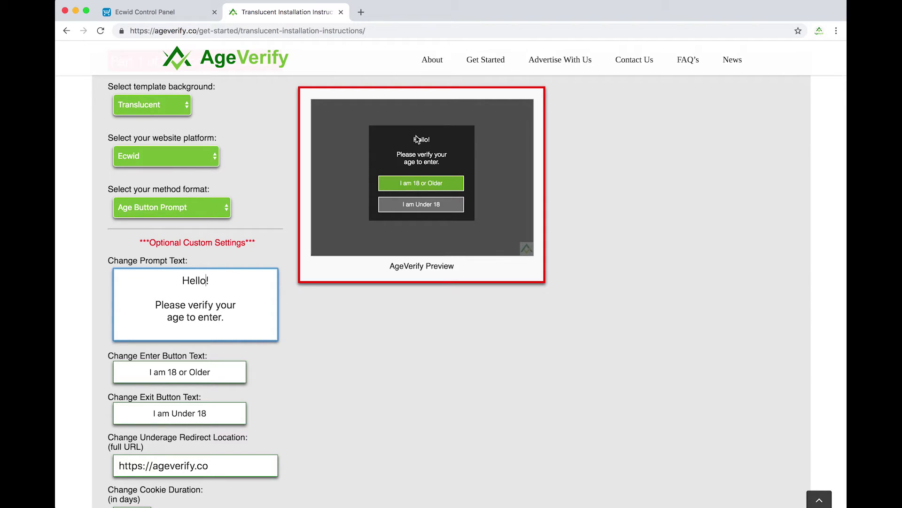
click(195, 280)
double_click(196, 280)
text(Welcome)
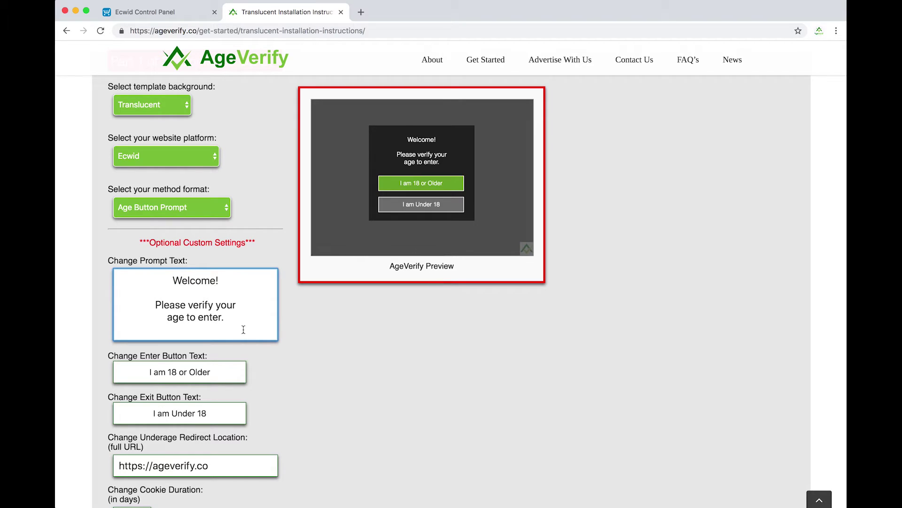
scroll(311, 421, down, 1)
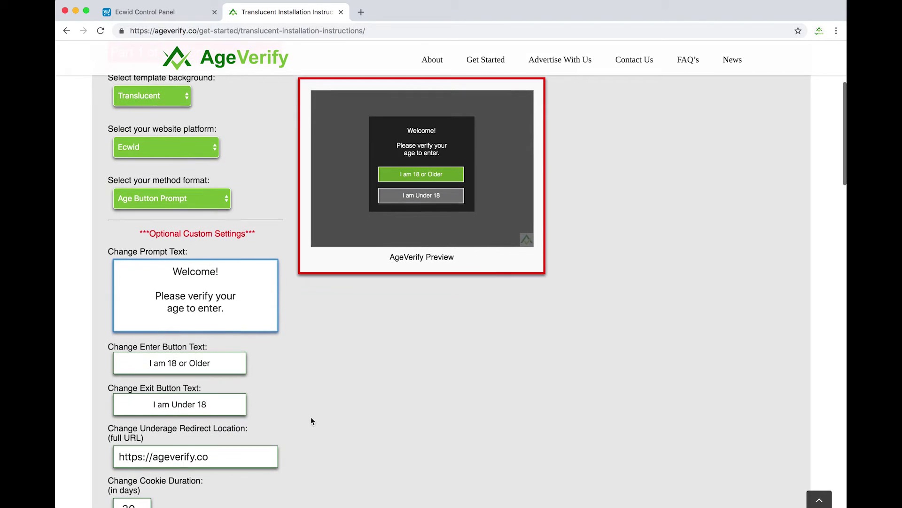
Focus the Underage Redirect Location field, then move down to Part 2 installation instructions
click(242, 455)
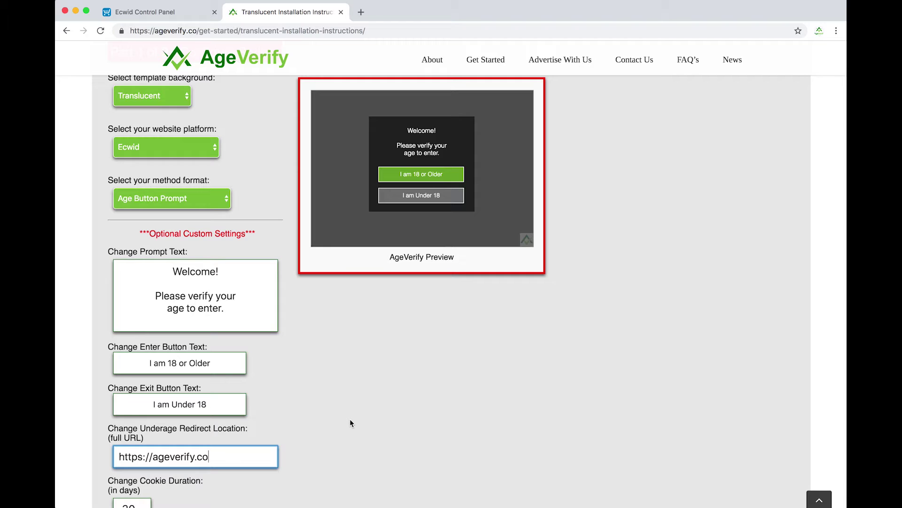
scroll(351, 423, down, 2)
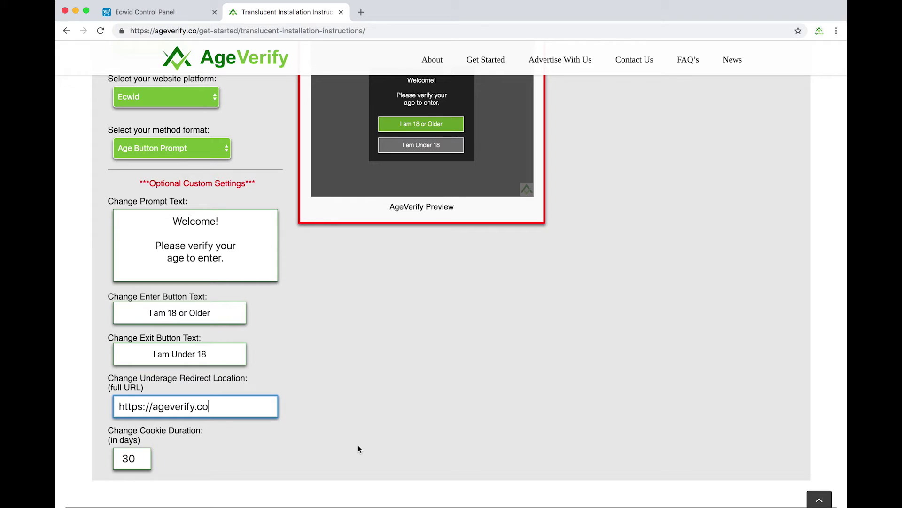
scroll(357, 449, down, 5)
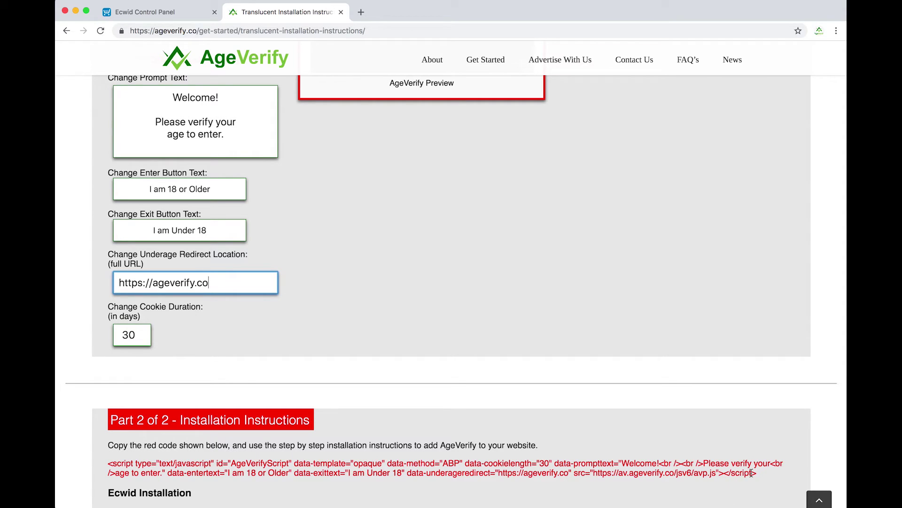
Select the entire red AgeVerify script and copy it from the context menu
drag(753, 473, 109, 463)
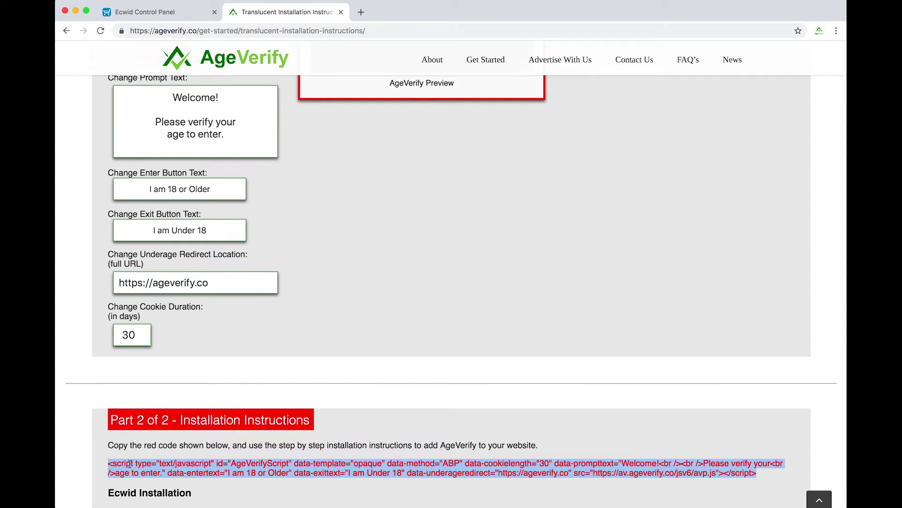
right_click(158, 463)
click(177, 473)
click(493, 459)
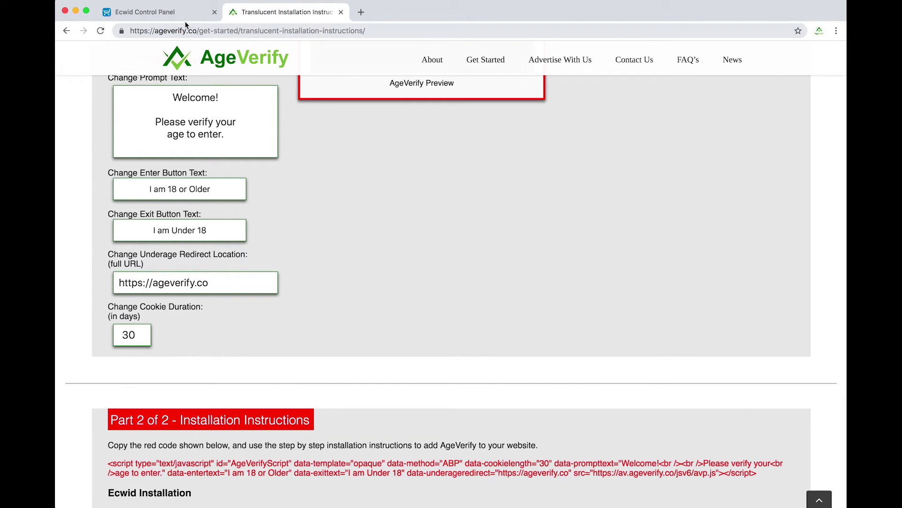
Paste the AgeVerify script into Ecwid's Header meta tags field and save it
click(141, 14)
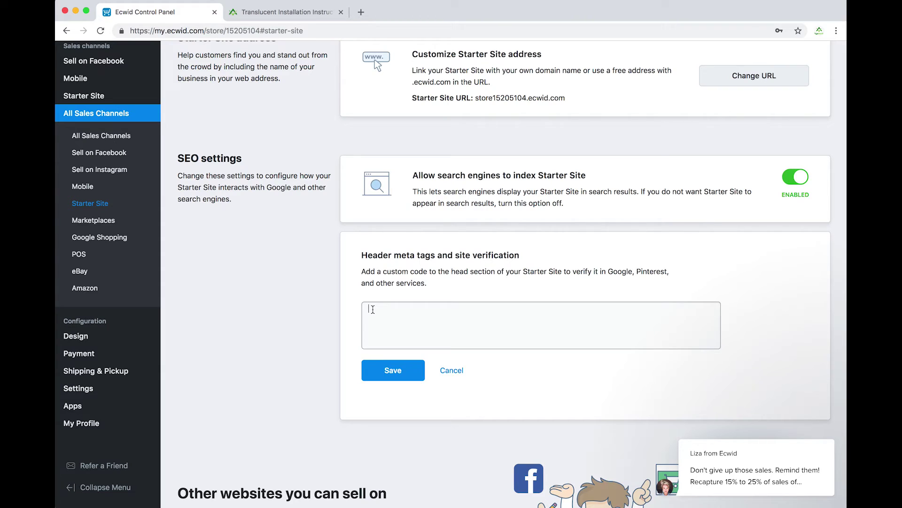
key(ctrl+v)
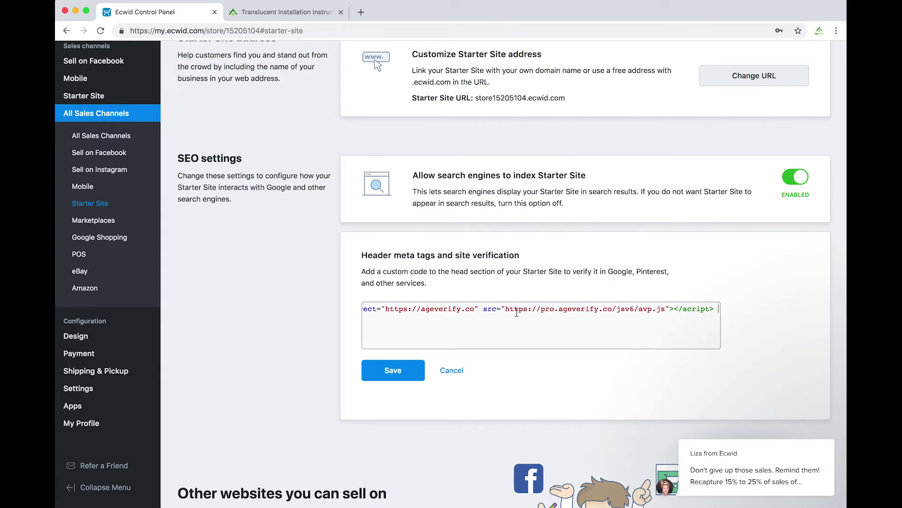
scroll(546, 308, left, 3)
scroll(545, 308, left, 3)
scroll(543, 309, left, 3)
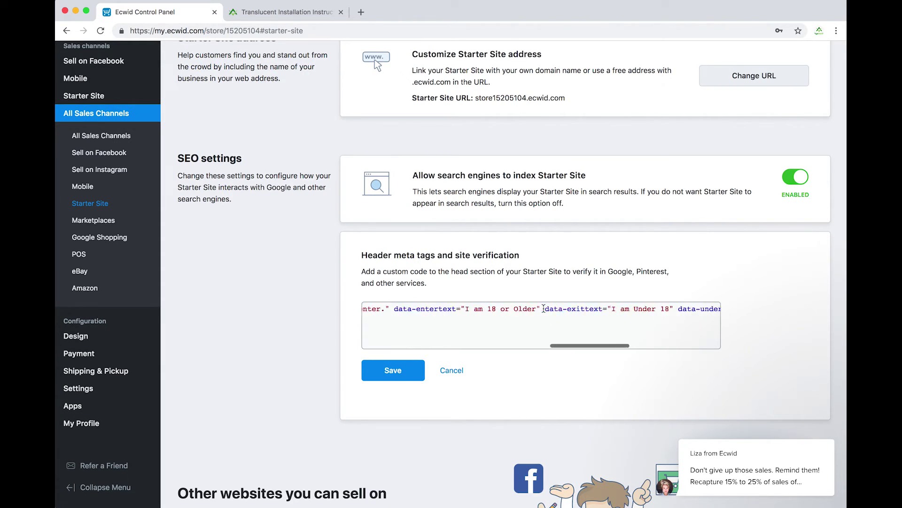
scroll(542, 308, left, 3)
scroll(542, 308, left, 3)
scroll(542, 308, left, 3)
scroll(542, 308, left, 3)
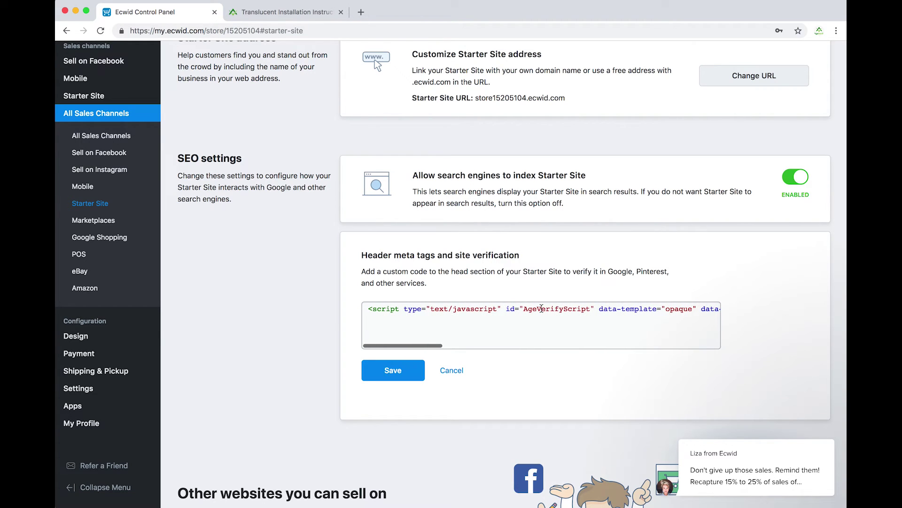
scroll(369, 309, right, 3)
scroll(368, 310, right, 3)
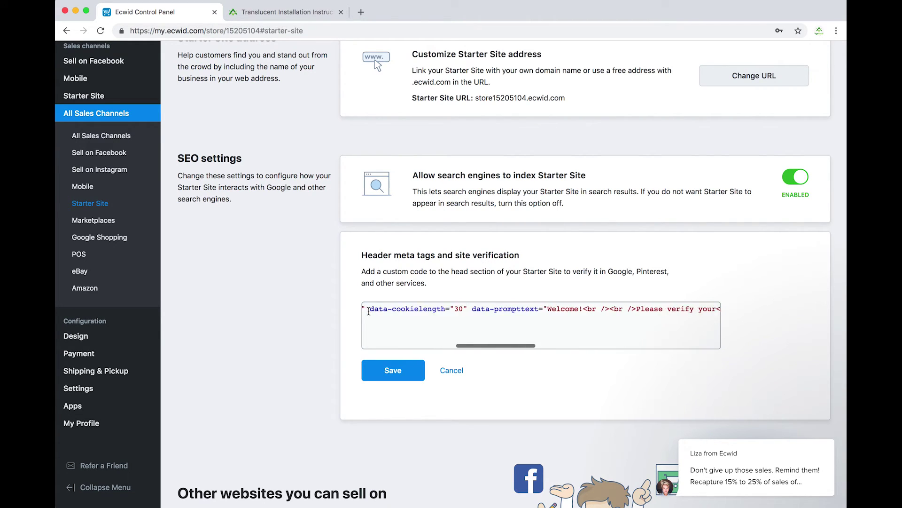
scroll(368, 312, right, 3)
scroll(369, 311, right, 3)
scroll(368, 311, left, 3)
scroll(368, 311, left, 3)
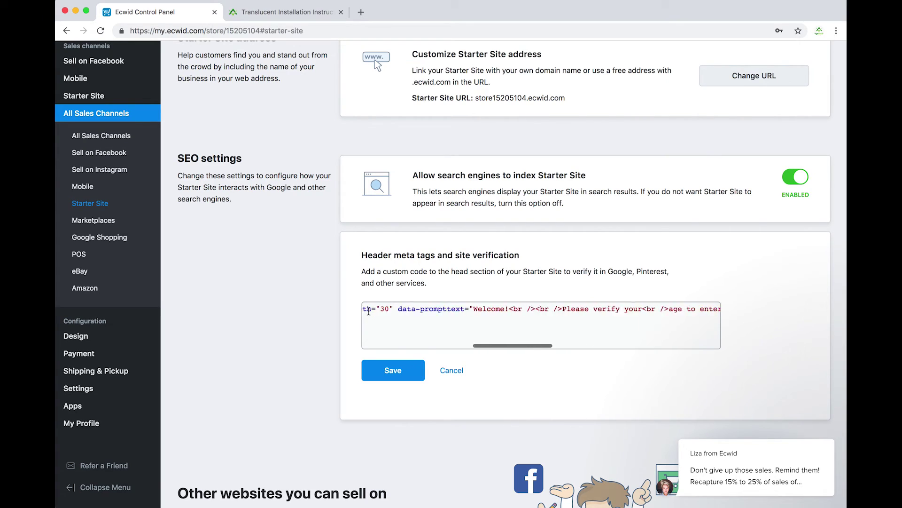
scroll(368, 311, left, 3)
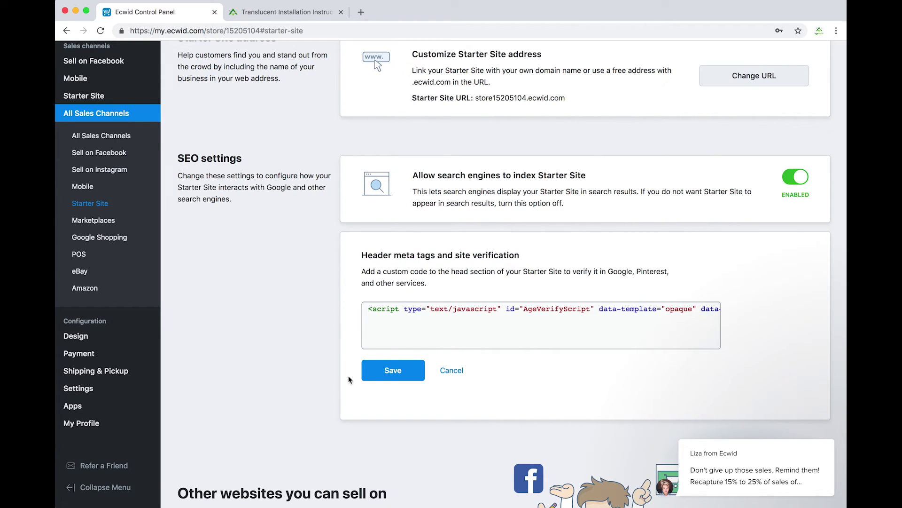
click(387, 377)
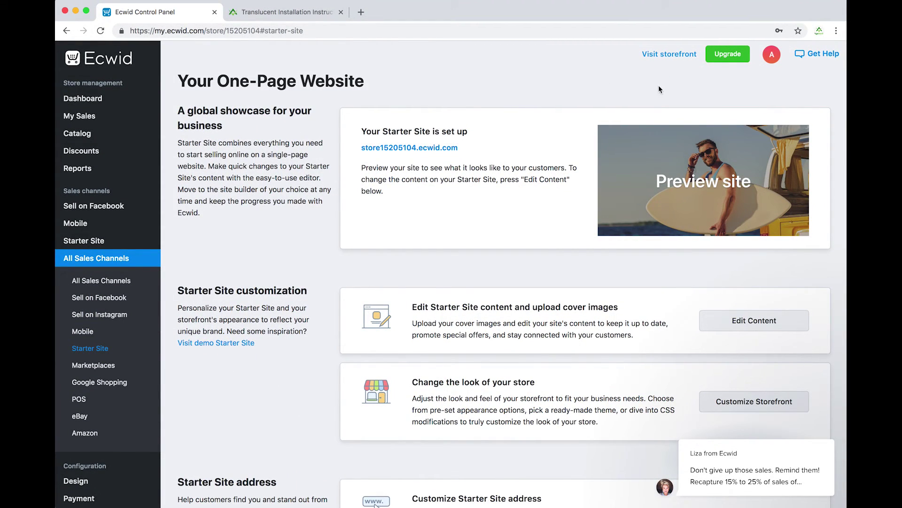
right_click(666, 57)
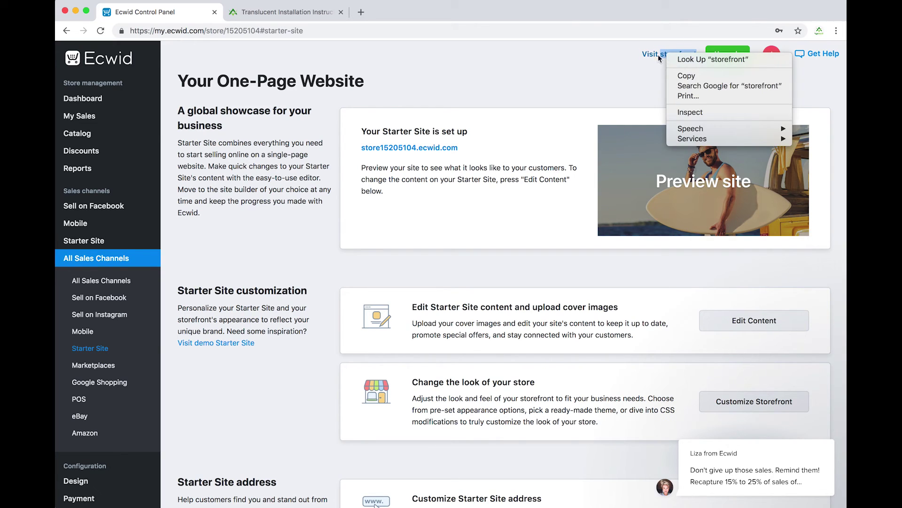
click(658, 57)
Open the storefront preview and pass the overlay with 'I am 18 or Older'
click(657, 57)
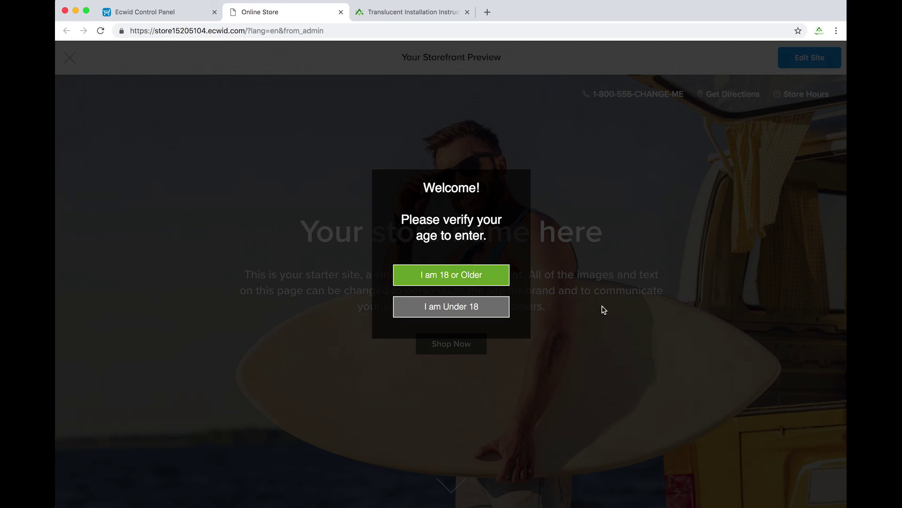
click(505, 277)
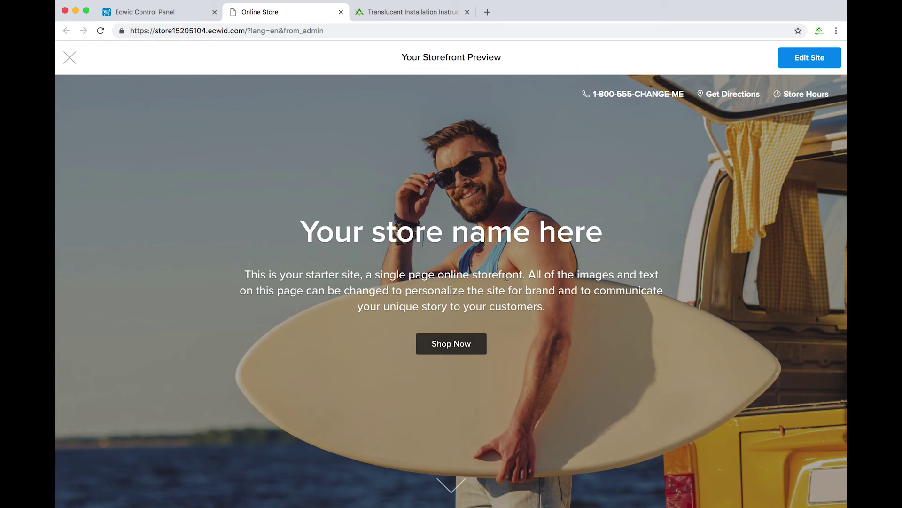
scroll(507, 277, down, 5)
scroll(506, 277, down, 3)
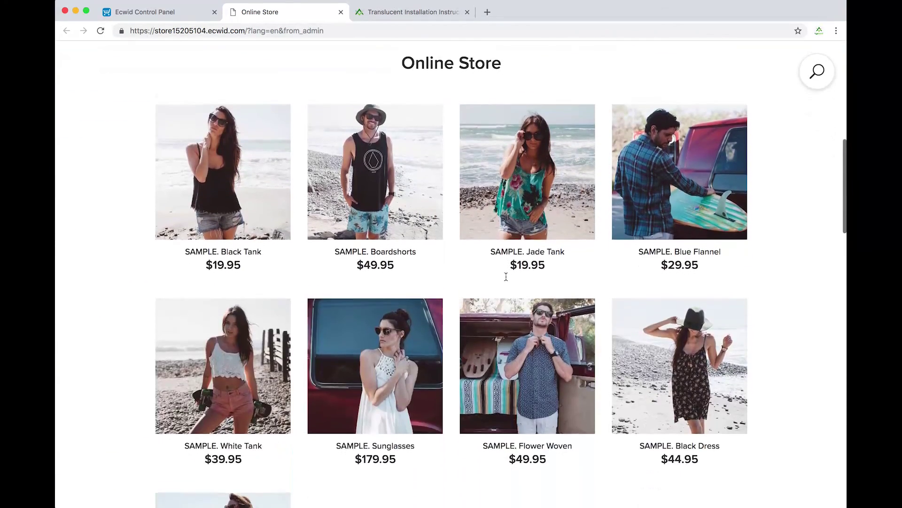
scroll(507, 277, up, 2)
scroll(506, 280, up, 5)
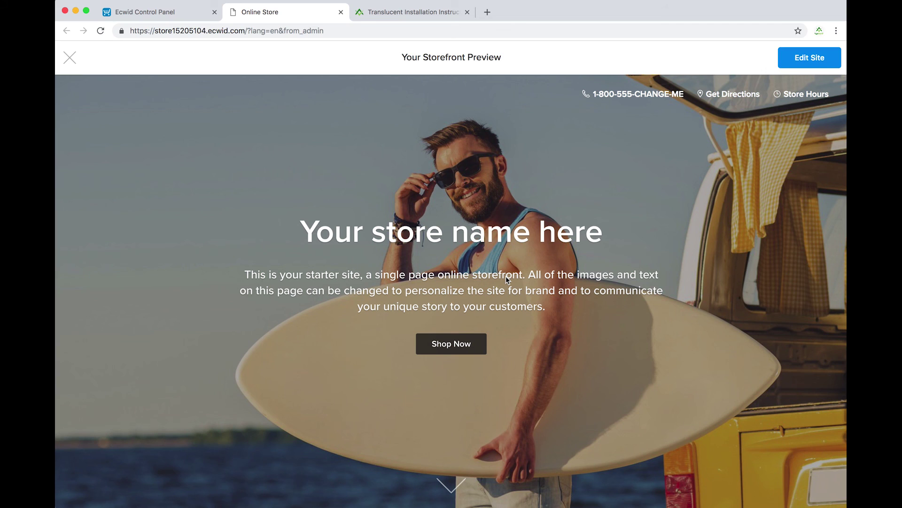